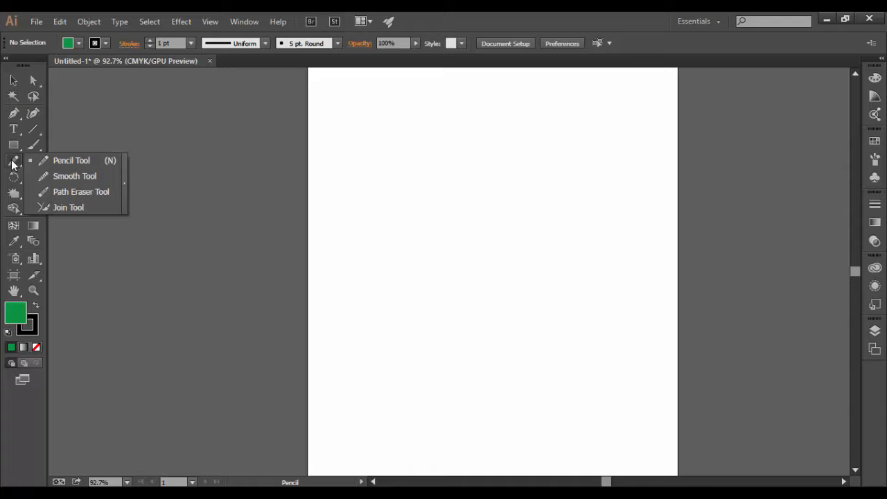
# Tear off the Pencil tool group as a floating panel beside the artboard.
pyautogui.click(12, 164)
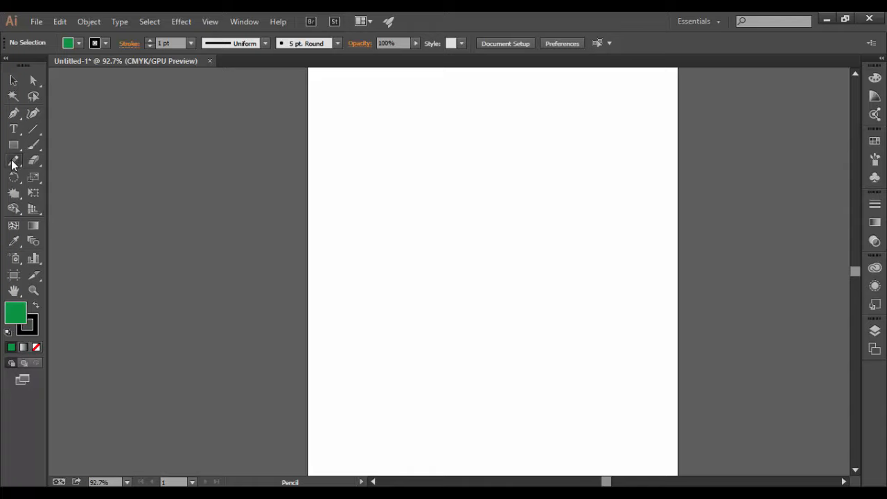
pyautogui.click(12, 165)
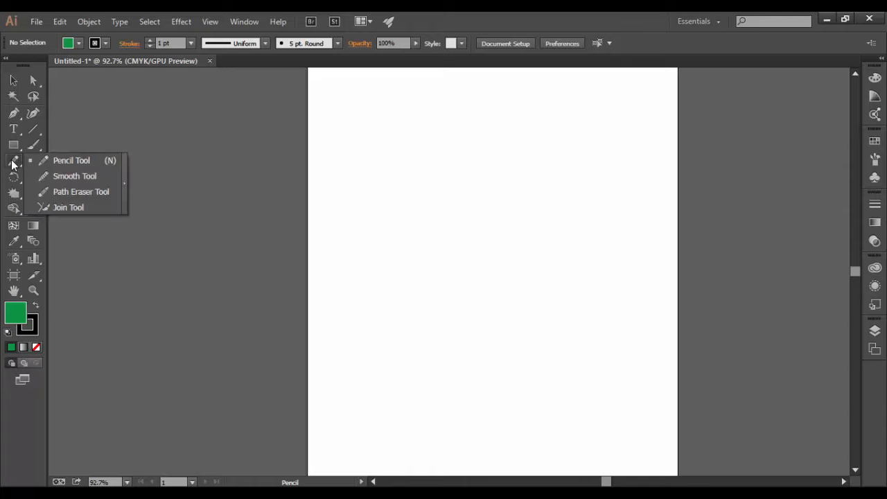
pyautogui.click(126, 171)
pyautogui.moveTo(75, 173)
pyautogui.mouseDown()
pyautogui.moveTo(200, 145)
pyautogui.moveTo(192, 132)
pyautogui.mouseUp()
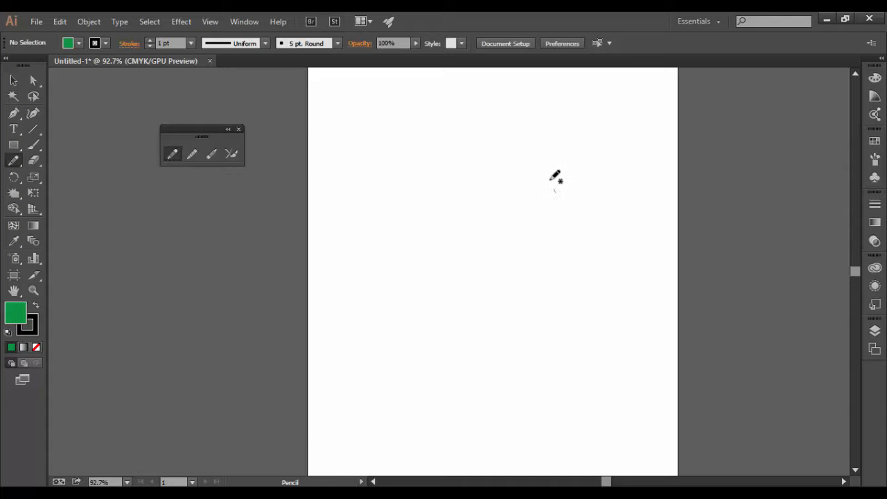
# Draw two closed freehand outlines with the Pencil tool: a large one right of the artboard's centre and a smaller one at its upper left.
pyautogui.moveTo(554, 192)
pyautogui.mouseDown()
pyautogui.moveTo(490, 198)
pyautogui.moveTo(446, 184)
pyautogui.moveTo(431, 229)
pyautogui.moveTo(467, 232)
pyautogui.moveTo(501, 251)
pyautogui.moveTo(523, 308)
pyautogui.moveTo(556, 289)
pyautogui.moveTo(571, 240)
pyautogui.moveTo(593, 234)
pyautogui.moveTo(584, 209)
pyautogui.moveTo(567, 213)
pyautogui.moveTo(563, 199)
pyautogui.moveTo(587, 179)
pyautogui.moveTo(587, 141)
pyautogui.moveTo(557, 193)
pyautogui.mouseUp()
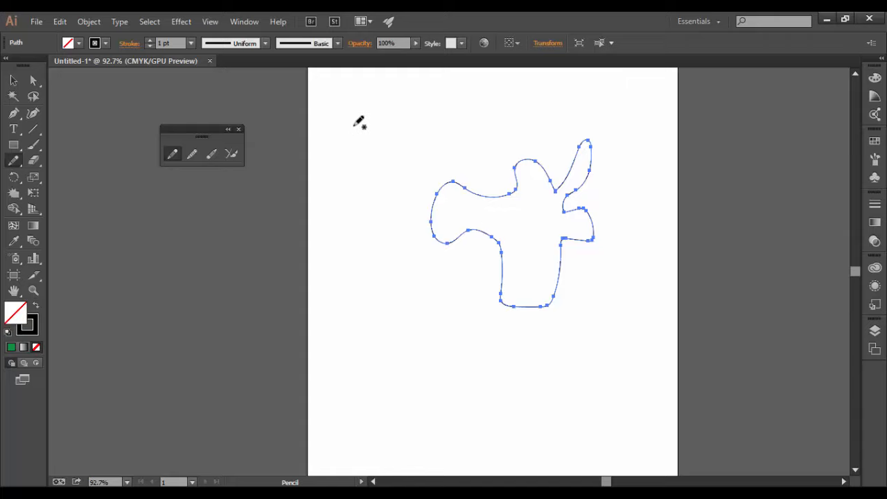
pyautogui.moveTo(357, 123)
pyautogui.mouseDown()
pyautogui.moveTo(376, 176)
pyautogui.moveTo(434, 117)
pyautogui.moveTo(380, 100)
pyautogui.mouseUp()
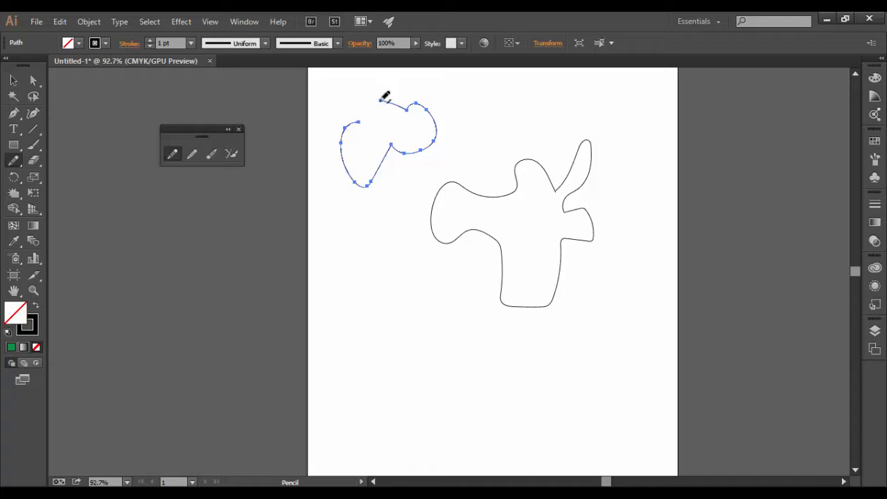
pyautogui.moveTo(380, 100)
pyautogui.mouseDown()
pyautogui.moveTo(371, 98)
pyautogui.moveTo(363, 114)
pyautogui.mouseUp()
# Fill the larger freehand outline with a green swatch.
pyautogui.click(14, 80)
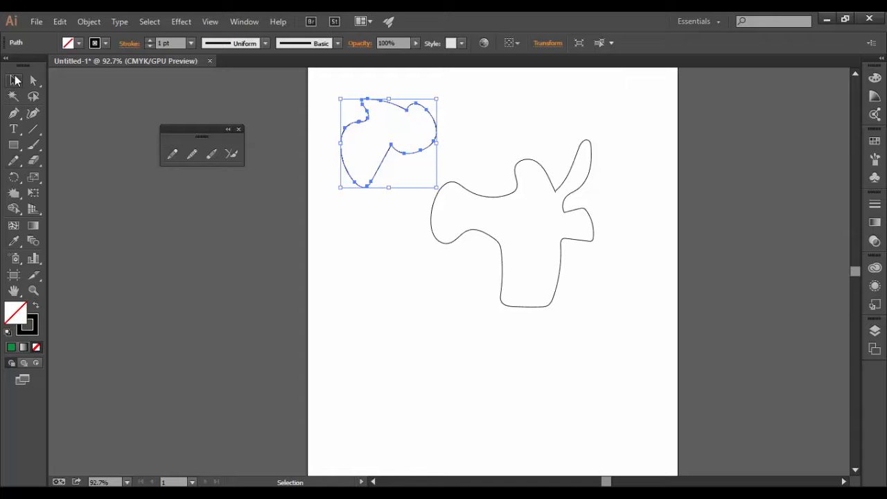
pyautogui.click(469, 311)
pyautogui.click(487, 198)
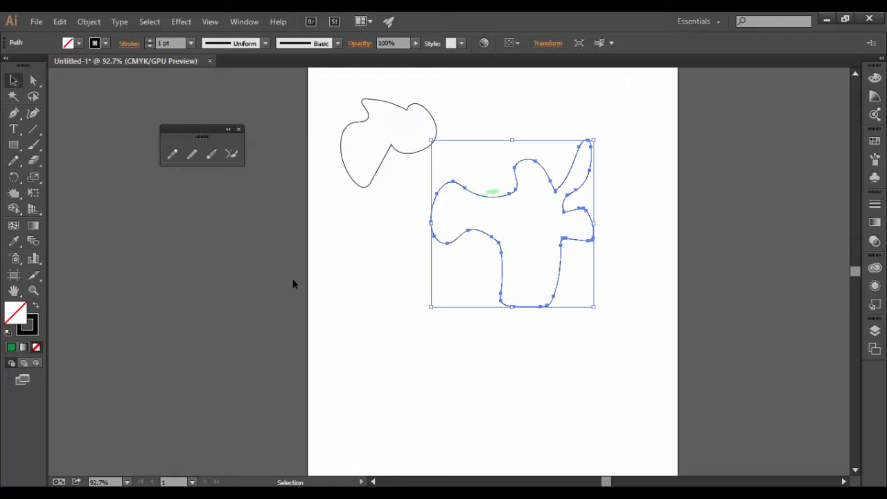
pyautogui.click(78, 44)
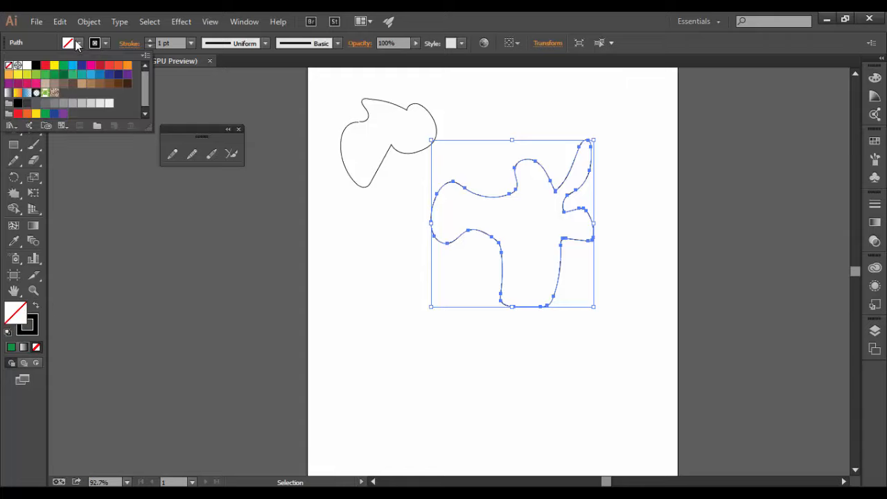
pyautogui.click(73, 75)
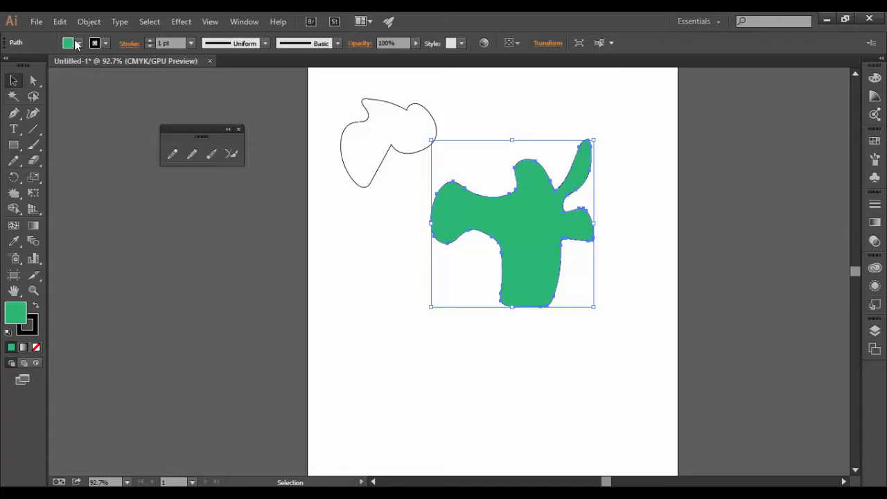
pyautogui.click(78, 44)
# Fill the smaller freehand outline with red and move it below and to the left of the green shape.
pyautogui.click(360, 97)
pyautogui.click(383, 152)
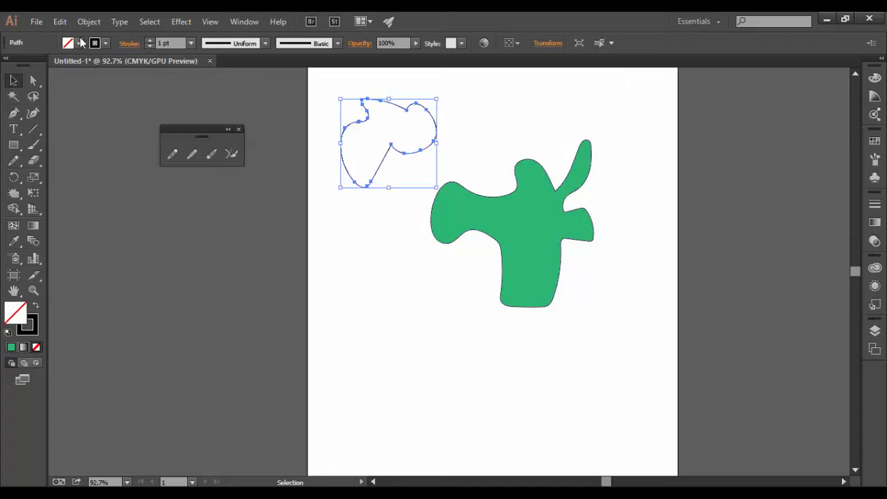
pyautogui.click(81, 43)
pyautogui.click(49, 67)
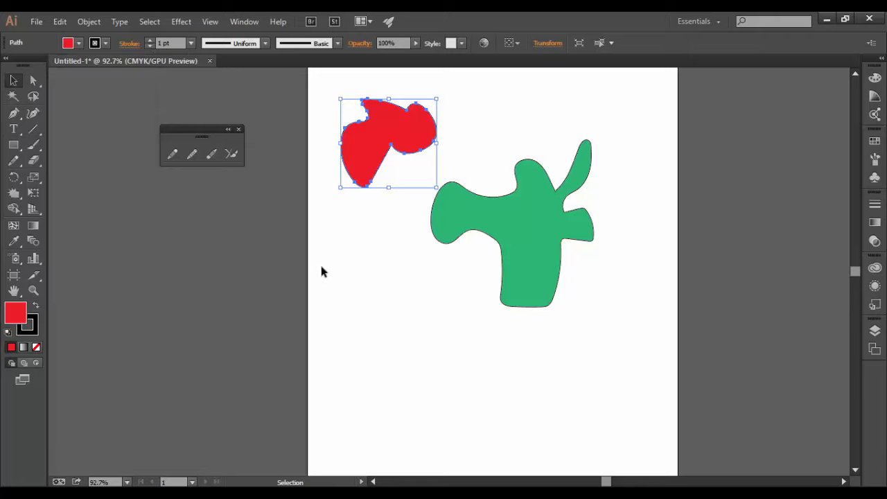
pyautogui.moveTo(386, 135); pyautogui.dragTo(374, 338)
pyautogui.click(523, 244)
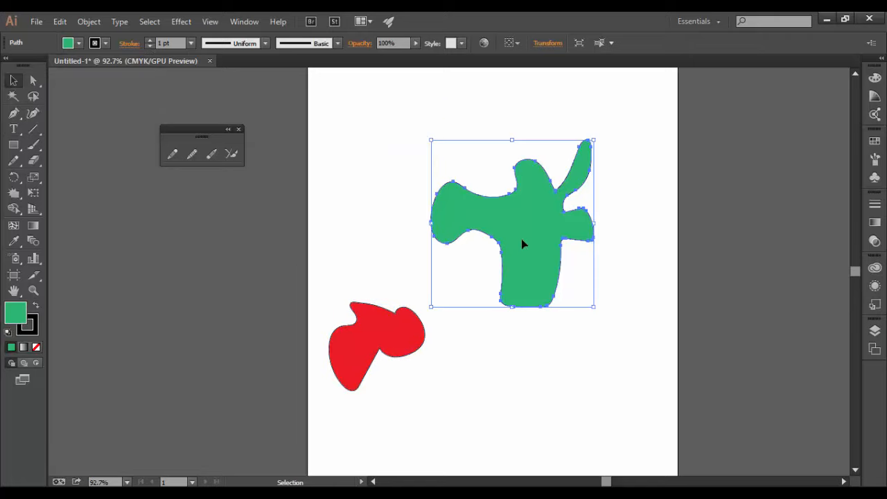
pyautogui.click(374, 220)
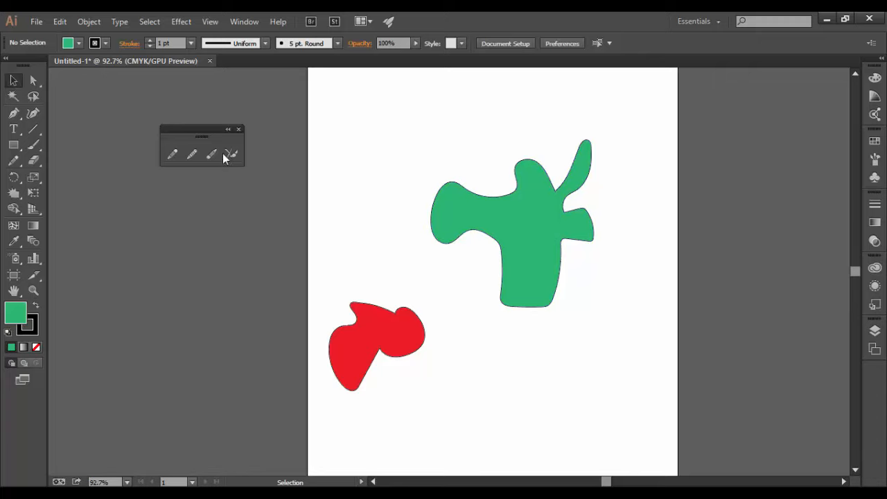
# Try to smooth the narrow notch beside the green shape's upper-right horn with the Smooth tool.
pyautogui.click(192, 154)
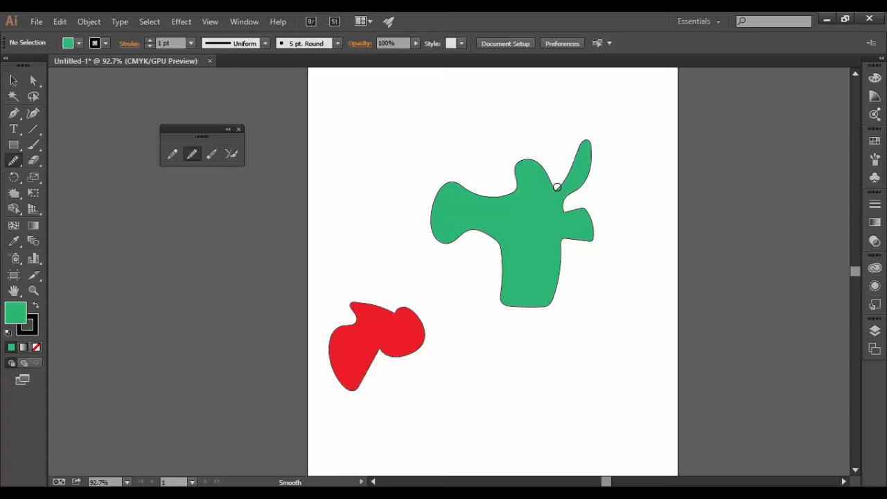
pyautogui.moveTo(569, 189); pyautogui.dragTo(559, 180)
# Tear off the Width and distortion tool group as a floating panel and crystallize the green shape's upper-left lobe into spikes.
pyautogui.click(15, 193)
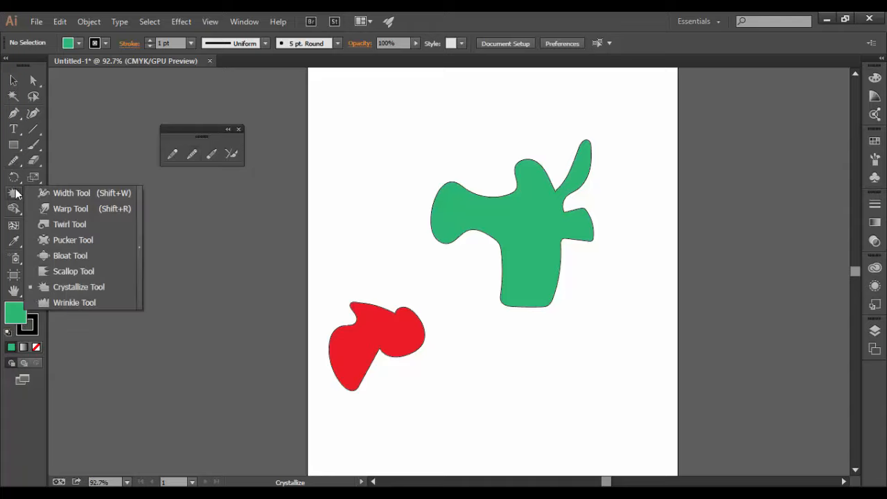
pyautogui.click(139, 223)
pyautogui.moveTo(104, 206); pyautogui.dragTo(155, 201)
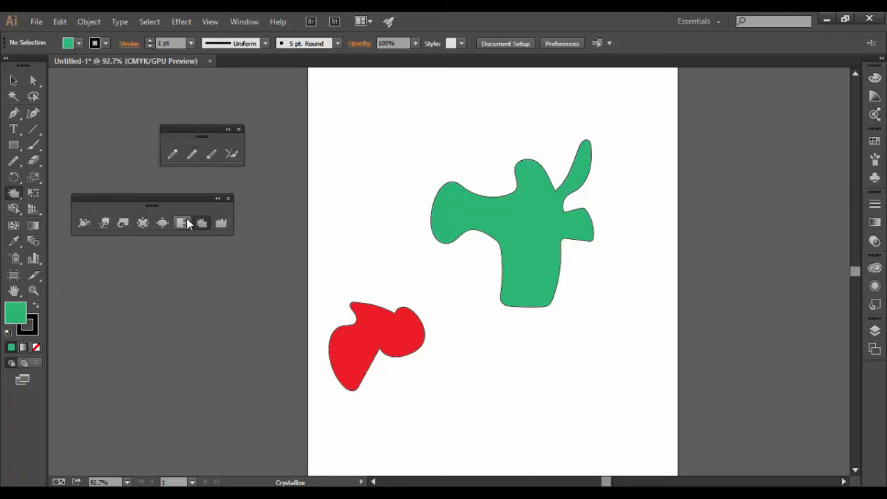
pyautogui.click(201, 223)
pyautogui.moveTo(447, 182)
pyautogui.mouseDown()
pyautogui.moveTo(450, 208)
pyautogui.moveTo(446, 162)
pyautogui.moveTo(429, 184)
pyautogui.mouseUp()
# Try to smooth the crystallized spikes on the green shape's upper-left lobe with the Smooth tool.
pyautogui.click(192, 154)
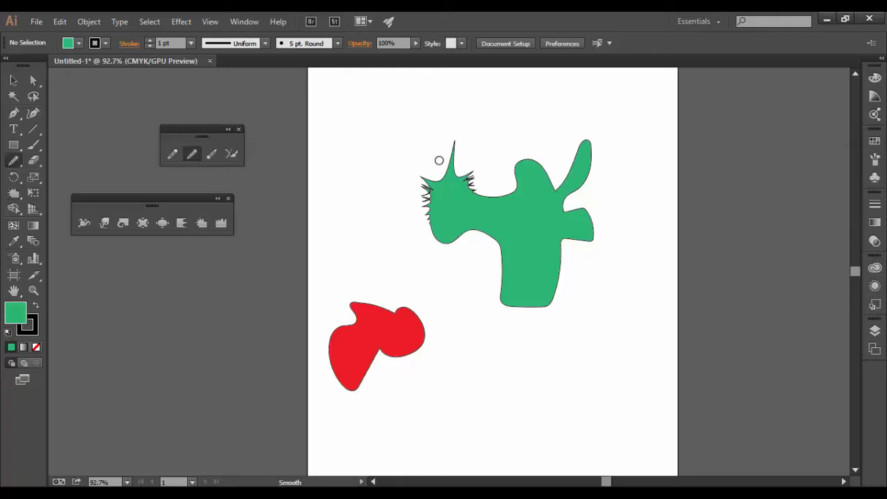
pyautogui.moveTo(453, 132)
pyautogui.mouseDown()
pyautogui.moveTo(436, 184)
pyautogui.moveTo(476, 174)
pyautogui.moveTo(421, 224)
pyautogui.moveTo(437, 164)
pyautogui.moveTo(433, 196)
pyautogui.moveTo(428, 186)
pyautogui.moveTo(472, 184)
pyautogui.moveTo(460, 174)
pyautogui.moveTo(472, 193)
pyautogui.mouseUp()
pyautogui.moveTo(437, 180)
pyautogui.mouseDown()
pyautogui.moveTo(416, 212)
pyautogui.moveTo(430, 169)
pyautogui.moveTo(430, 202)
pyautogui.moveTo(425, 210)
pyautogui.moveTo(430, 173)
pyautogui.mouseUp()
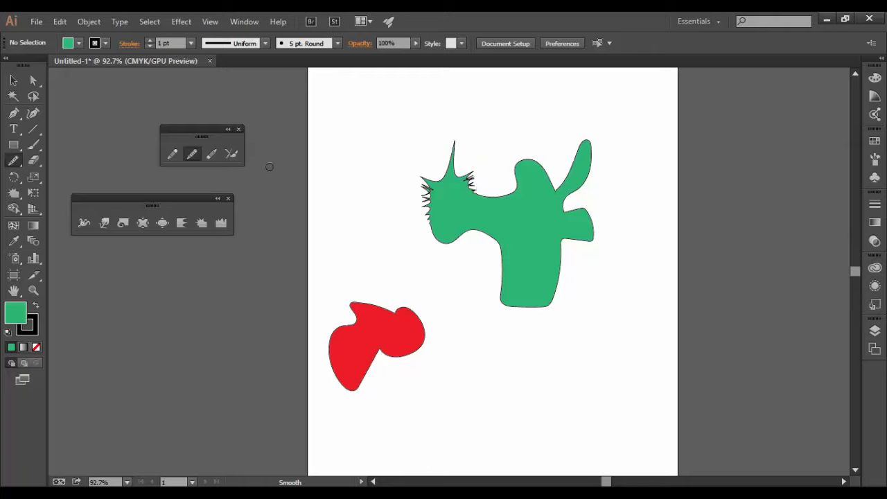
pyautogui.click(213, 154)
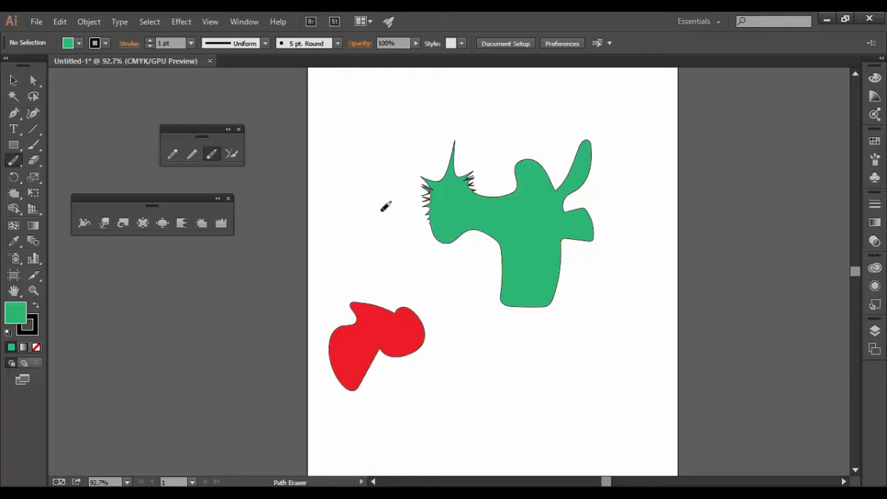
pyautogui.click(14, 80)
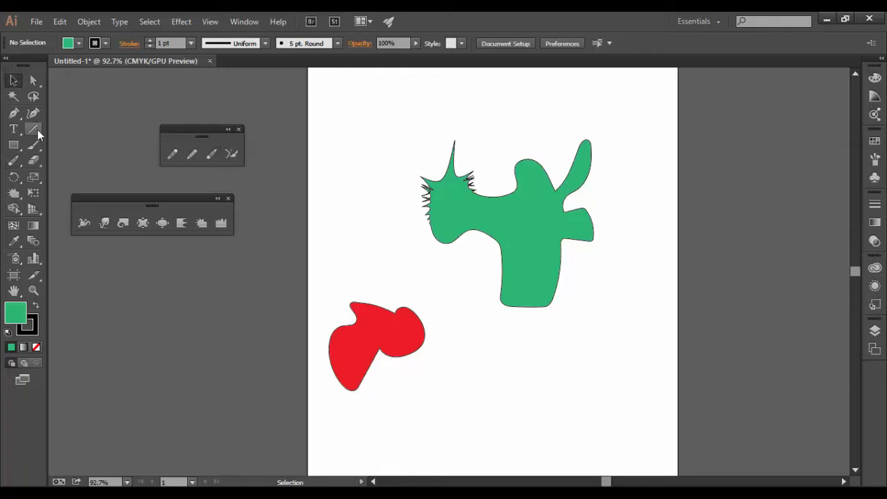
# Draw an angular outline of seven straight line segments left of the green shape, leaving a small gap at its lower-left corner.
pyautogui.click(34, 129)
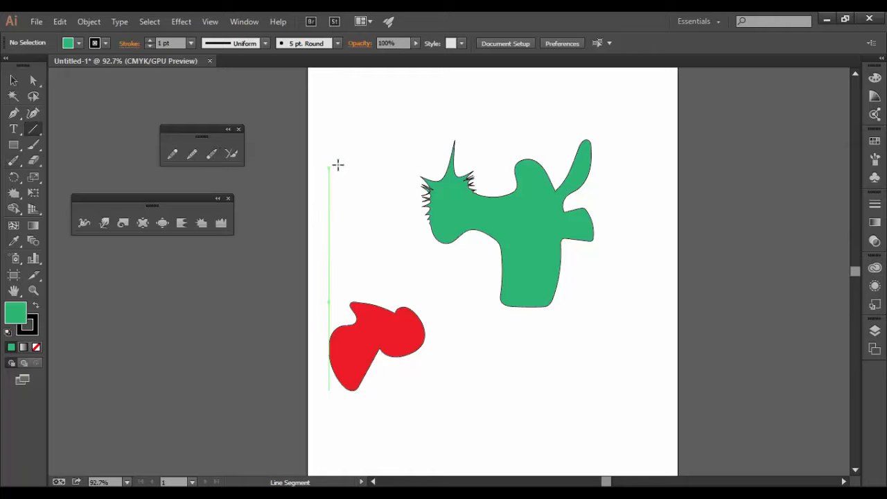
pyautogui.moveTo(324, 171)
pyautogui.mouseDown()
pyautogui.moveTo(390, 102)
pyautogui.moveTo(420, 137)
pyautogui.moveTo(378, 197)
pyautogui.mouseUp()
pyautogui.moveTo(378, 197)
pyautogui.mouseDown()
pyautogui.moveTo(410, 251)
pyautogui.moveTo(341, 251)
pyautogui.mouseUp()
pyautogui.moveTo(341, 251)
pyautogui.mouseDown()
pyautogui.moveTo(346, 191)
pyautogui.moveTo(323, 172)
pyautogui.mouseUp()
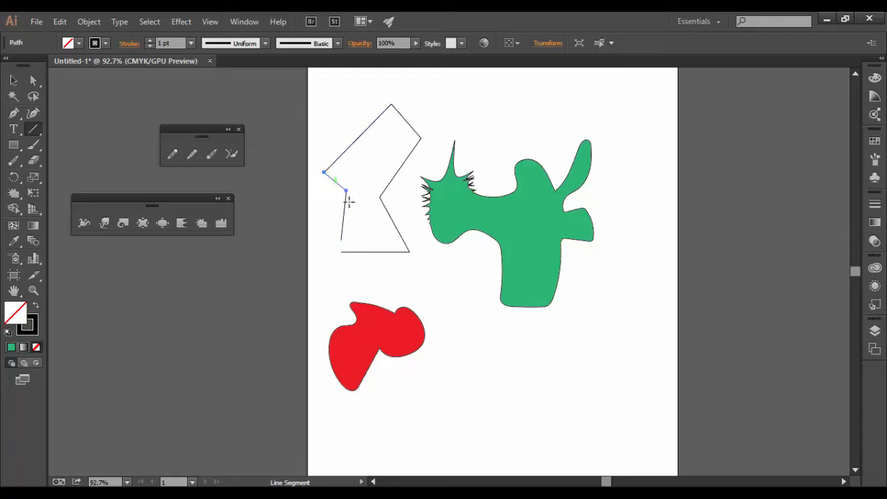
# Join the touching line segments at the angular outline's corners with the Join tool.
pyautogui.click(214, 158)
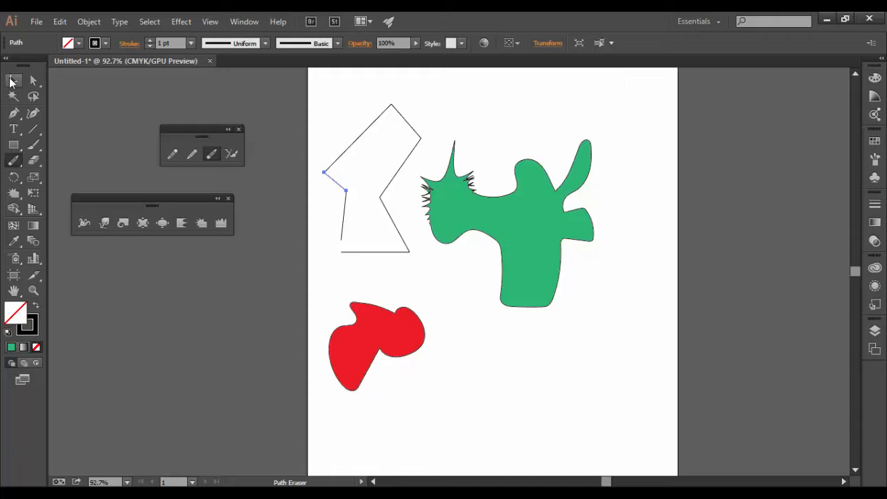
pyautogui.click(232, 155)
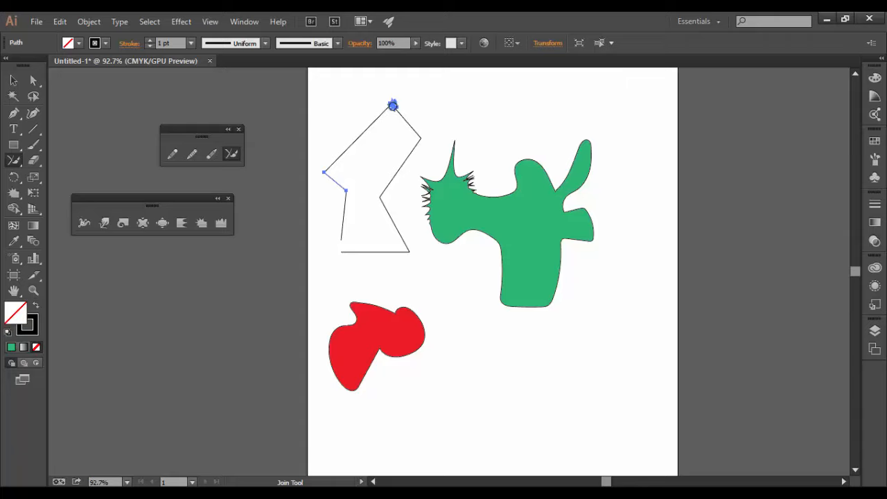
pyautogui.moveTo(393, 106); pyautogui.dragTo(392, 105)
pyautogui.moveTo(421, 139); pyautogui.dragTo(419, 134)
pyautogui.moveTo(382, 200)
pyautogui.mouseDown()
pyautogui.moveTo(379, 193)
pyautogui.moveTo(387, 197)
pyautogui.mouseUp()
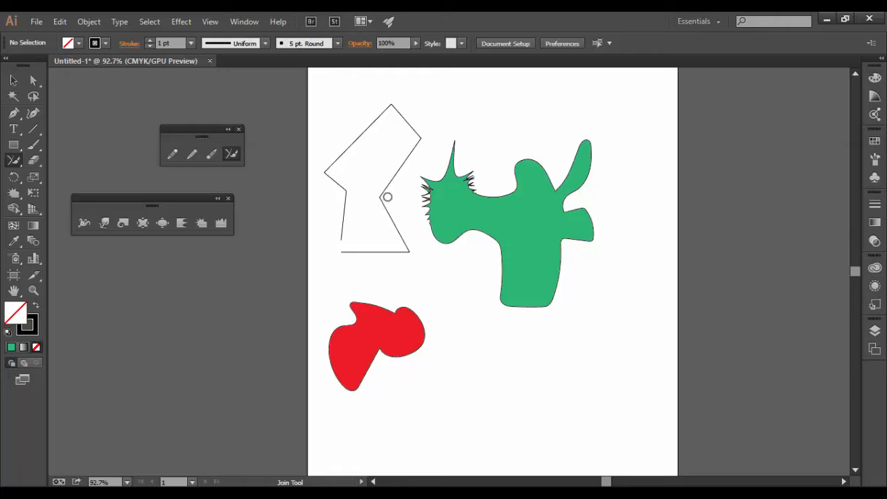
pyautogui.moveTo(410, 246); pyautogui.dragTo(409, 253)
pyautogui.moveTo(343, 194); pyautogui.dragTo(329, 175)
# Check which segments are joined and try to join the two paths at the top corner with only the right-hand path selected.
pyautogui.click(13, 81)
pyautogui.click(370, 127)
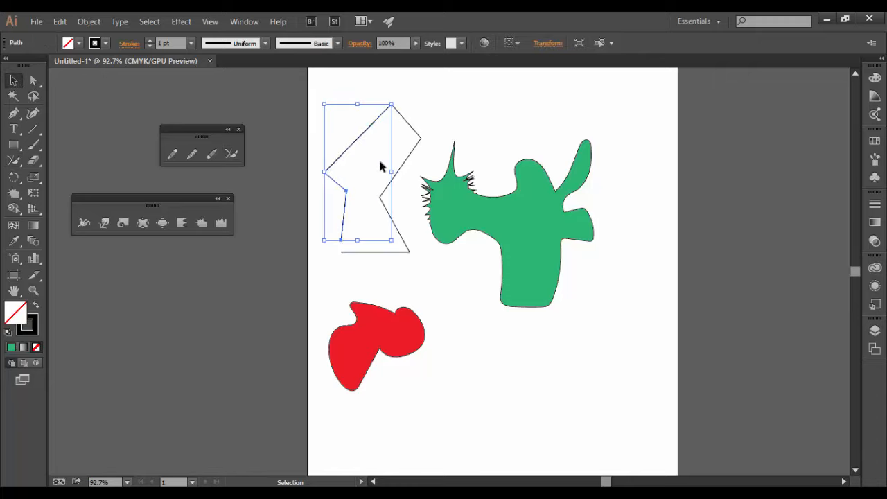
pyautogui.click(412, 130)
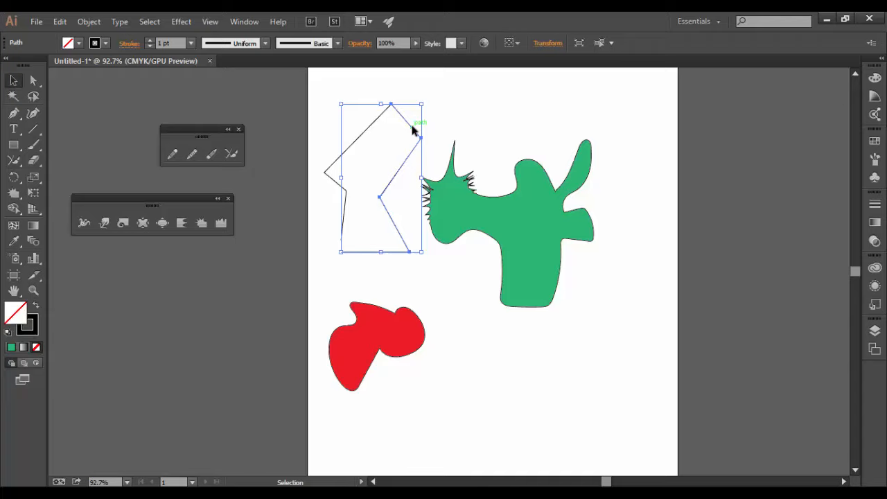
pyautogui.click(232, 155)
pyautogui.moveTo(394, 107); pyautogui.dragTo(392, 115)
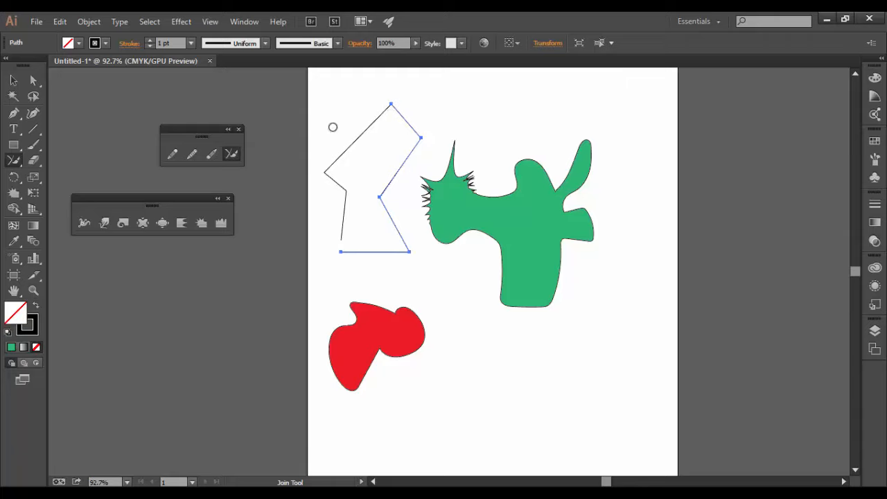
# Select both angular paths and join them at the top corner with the Join tool.
pyautogui.click(13, 80)
pyautogui.moveTo(318, 89); pyautogui.dragTo(407, 242)
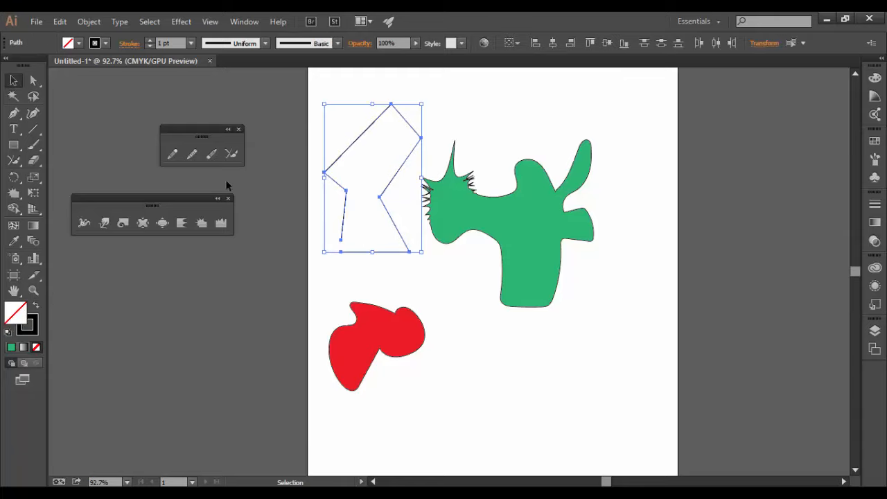
pyautogui.click(231, 154)
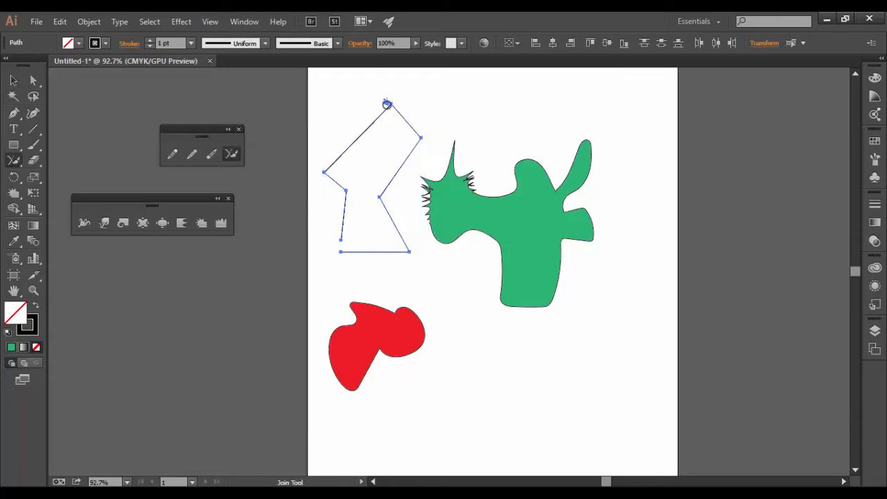
pyautogui.moveTo(387, 104); pyautogui.dragTo(394, 109)
# Select the joined angular outline and move it up and slightly left on the artboard.
pyautogui.click(13, 80)
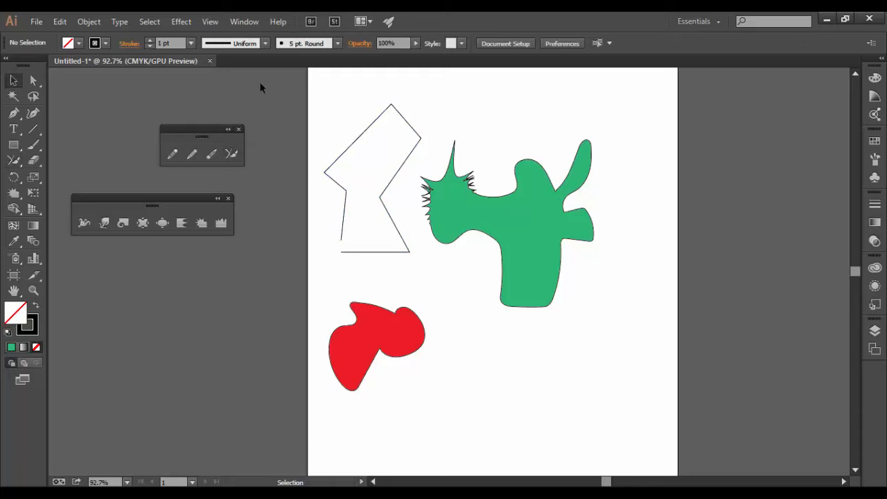
pyautogui.click(371, 125)
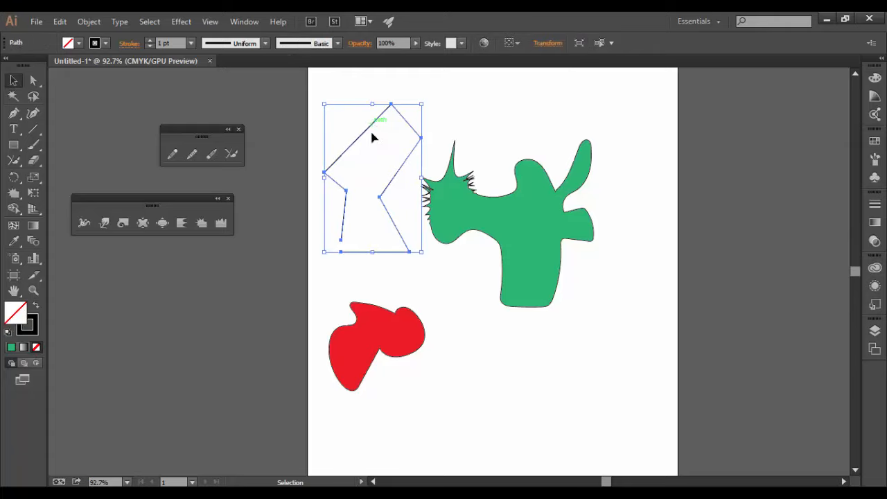
pyautogui.moveTo(390, 217)
pyautogui.mouseDown()
pyautogui.moveTo(376, 218)
pyautogui.moveTo(382, 200)
pyautogui.mouseUp()
pyautogui.click(297, 218)
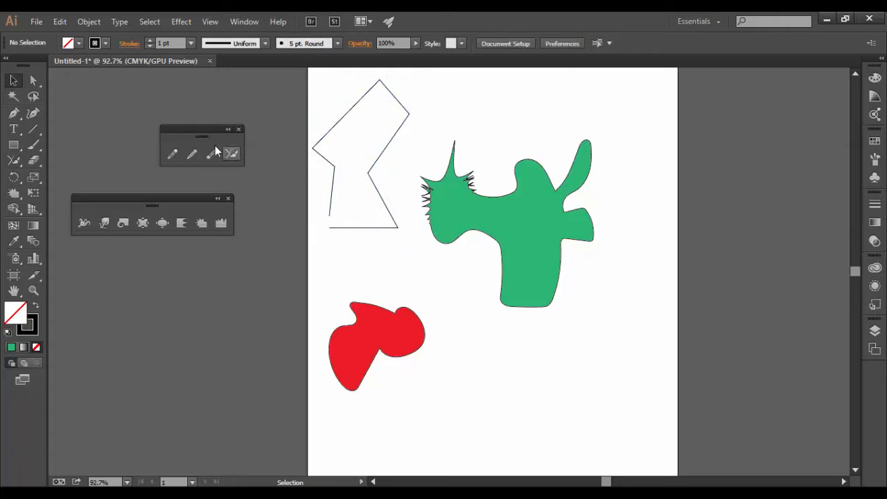
# Try to erase the angular outline's lower-right corner with the Path Eraser tool while nothing is selected.
pyautogui.click(210, 154)
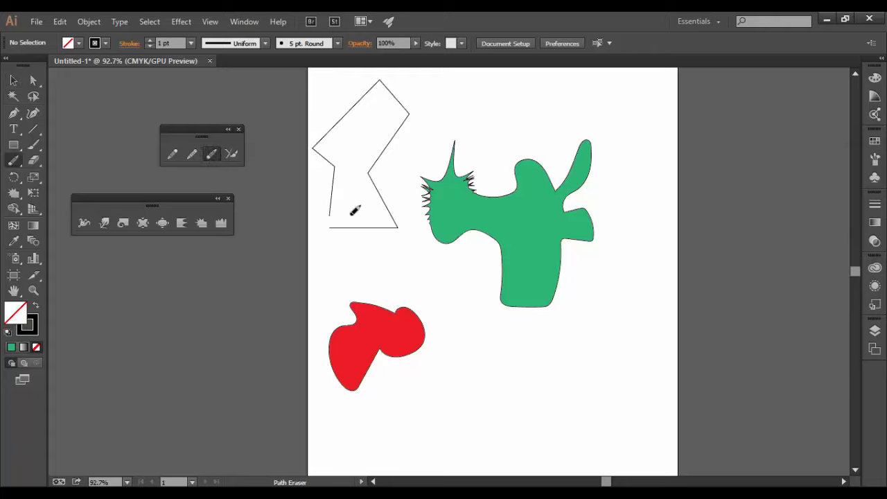
pyautogui.moveTo(392, 222)
pyautogui.mouseDown()
pyautogui.moveTo(390, 242)
pyautogui.moveTo(400, 214)
pyautogui.moveTo(392, 239)
pyautogui.moveTo(398, 233)
pyautogui.mouseUp()
pyautogui.click(13, 81)
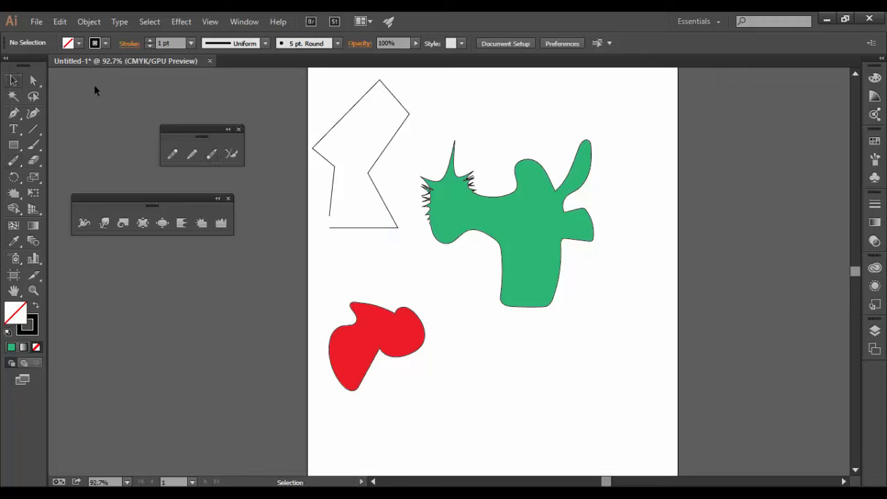
# Select the angular outline and erase short pieces of it at the upper-right corner and the inner left corner with the Path Eraser tool.
pyautogui.click(403, 130)
pyautogui.click(399, 135)
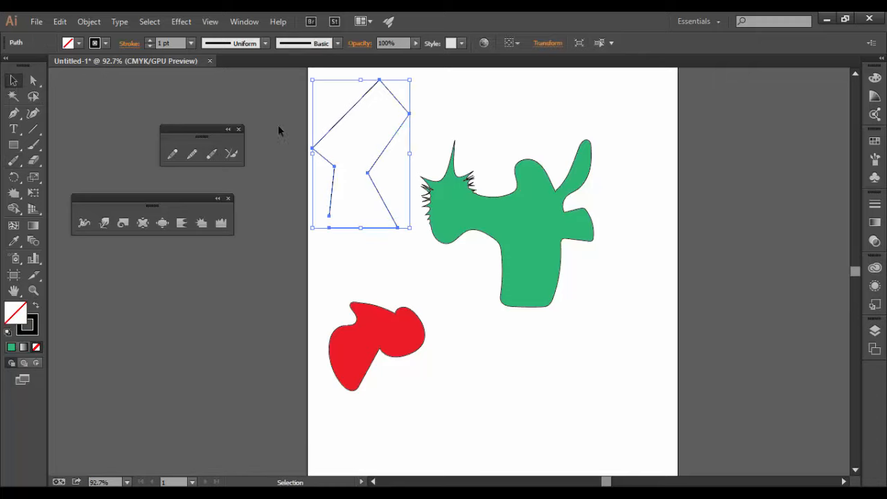
pyautogui.click(211, 154)
pyautogui.moveTo(356, 182); pyautogui.dragTo(378, 176)
pyautogui.moveTo(399, 109)
pyautogui.mouseDown()
pyautogui.moveTo(402, 119)
pyautogui.moveTo(411, 100)
pyautogui.moveTo(410, 122)
pyautogui.moveTo(405, 97)
pyautogui.mouseUp()
pyautogui.moveTo(364, 77)
pyautogui.mouseDown()
pyautogui.moveTo(368, 105)
pyautogui.moveTo(374, 79)
pyautogui.mouseUp()
pyautogui.moveTo(312, 139)
pyautogui.mouseDown()
pyautogui.moveTo(307, 149)
pyautogui.moveTo(317, 129)
pyautogui.moveTo(322, 145)
pyautogui.moveTo(346, 157)
pyautogui.moveTo(339, 172)
pyautogui.mouseUp()
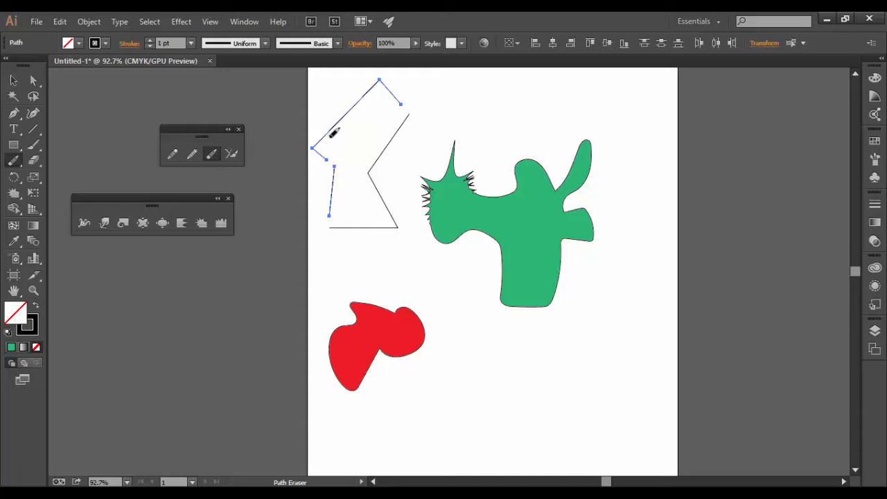
# Show the Scissors tool, activate the Pencil tool and shift the floating set of pencil tools slightly up and left.
pyautogui.click(34, 161)
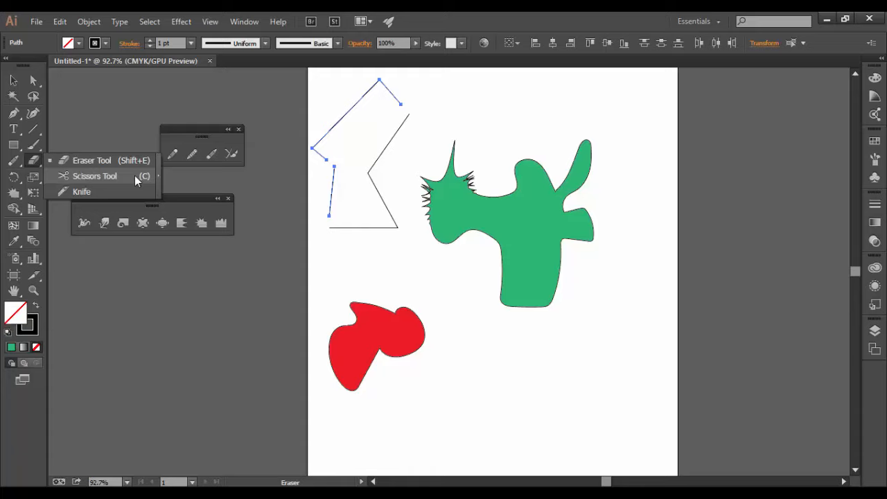
pyautogui.click(111, 176)
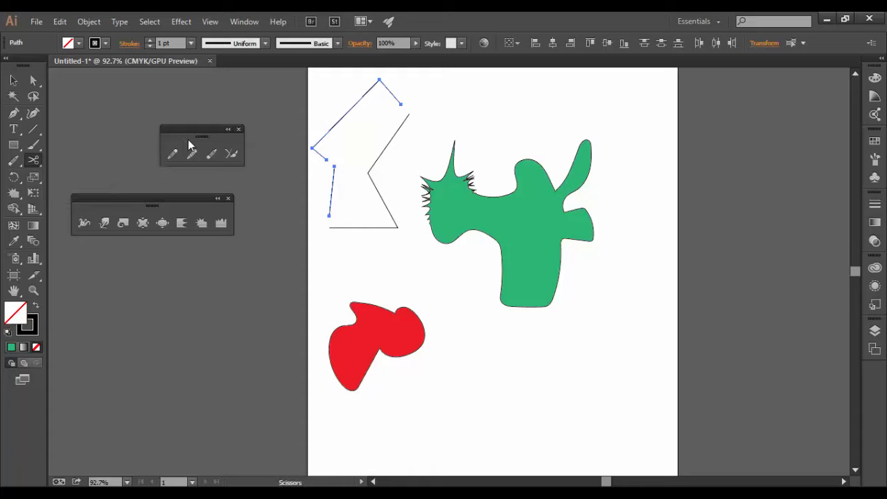
pyautogui.moveTo(188, 131); pyautogui.dragTo(177, 127)
pyautogui.click(167, 153)
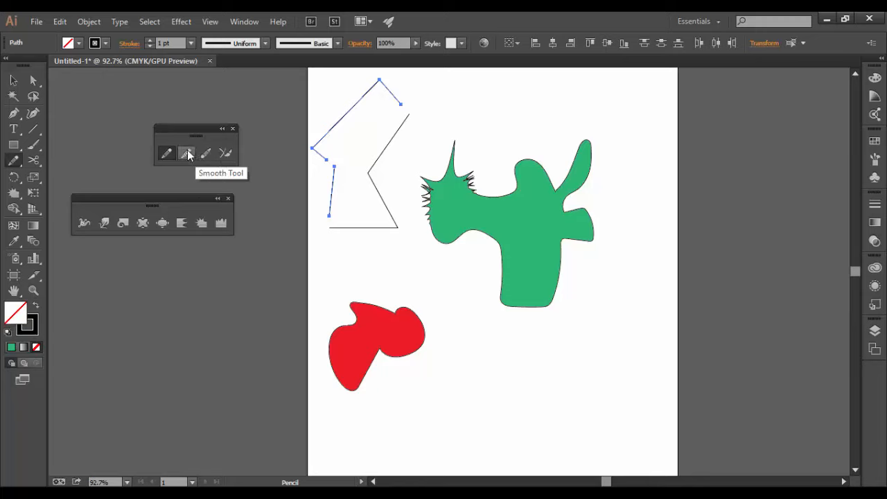
pyautogui.moveTo(182, 126); pyautogui.dragTo(178, 124)
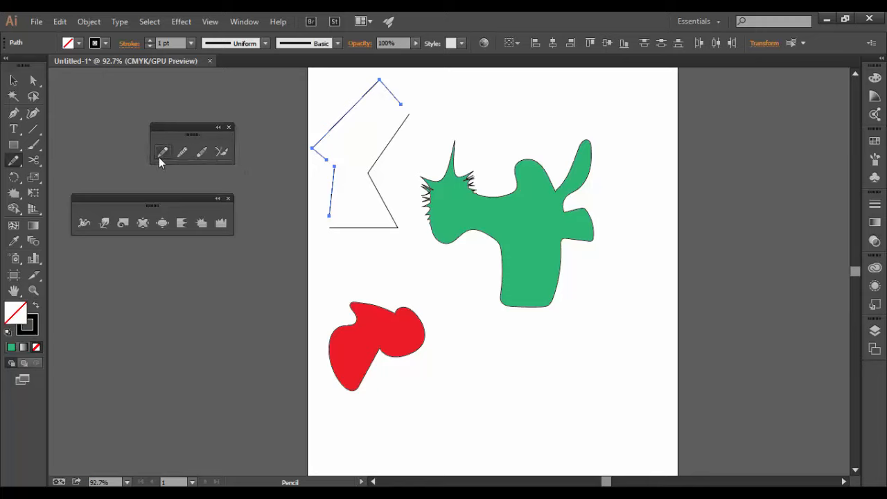